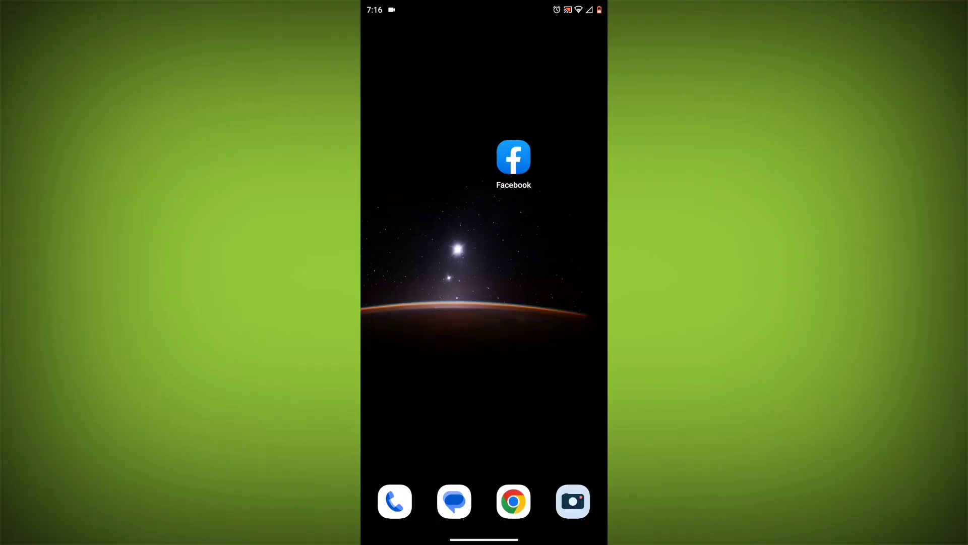
Check in quick settings that the phone is connected to Wi-Fi, then dismiss the network list
drag(485, 7, 484, 302)
drag(484, 45, 484, 340)
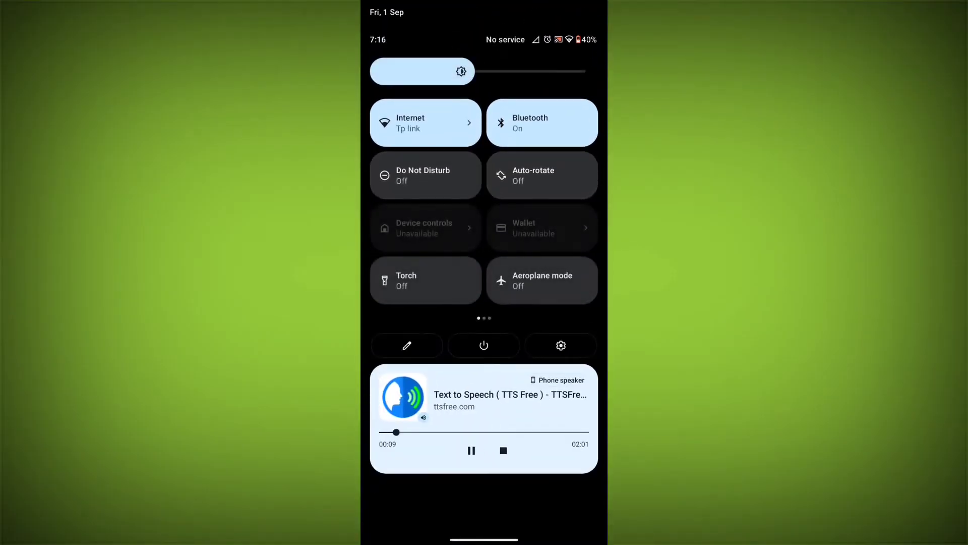
click(425, 122)
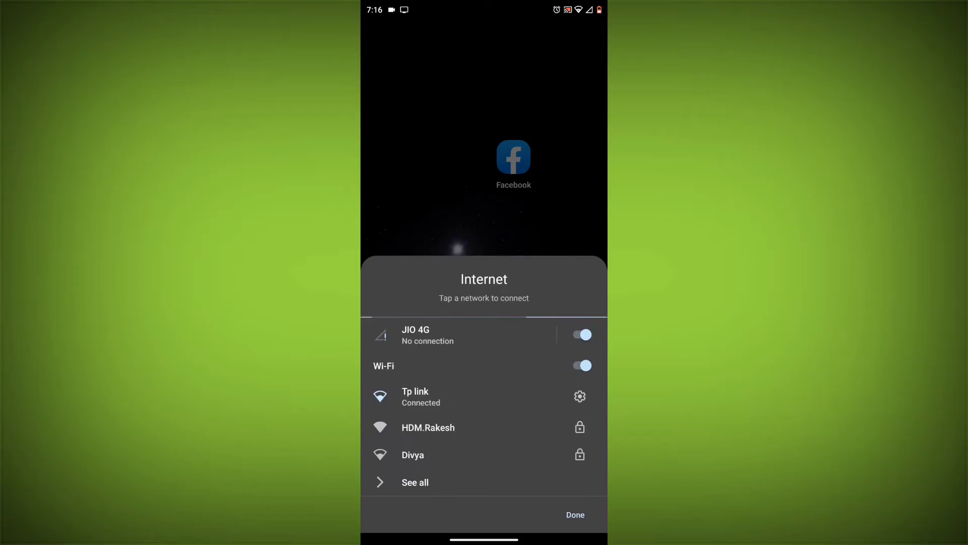
click(576, 515)
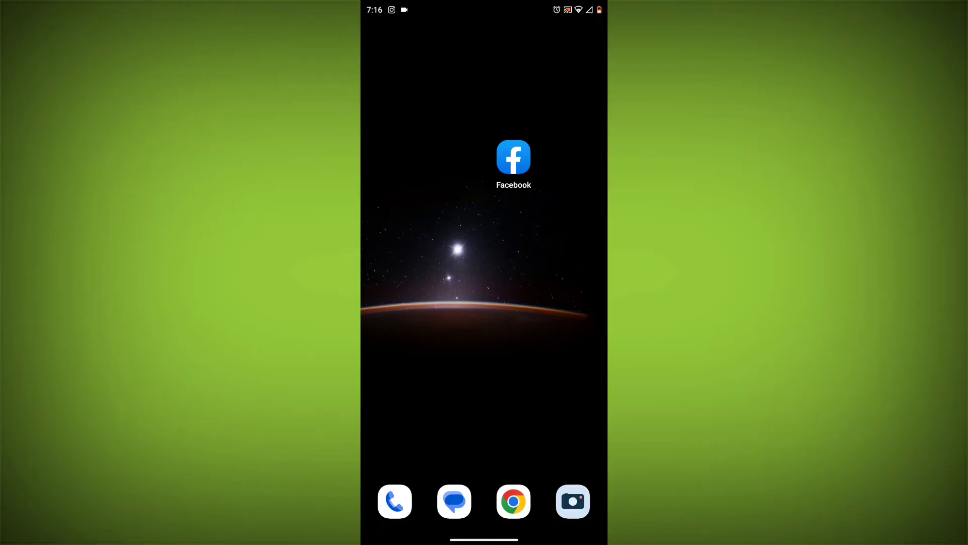
Log out of Facebook from its account menu, skipping the Accounts Center prompt
click(513, 162)
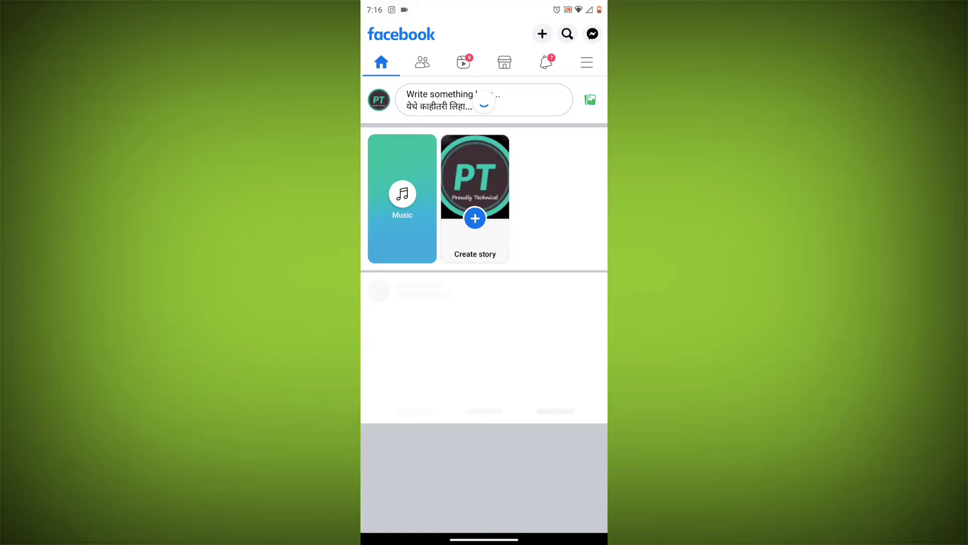
click(586, 62)
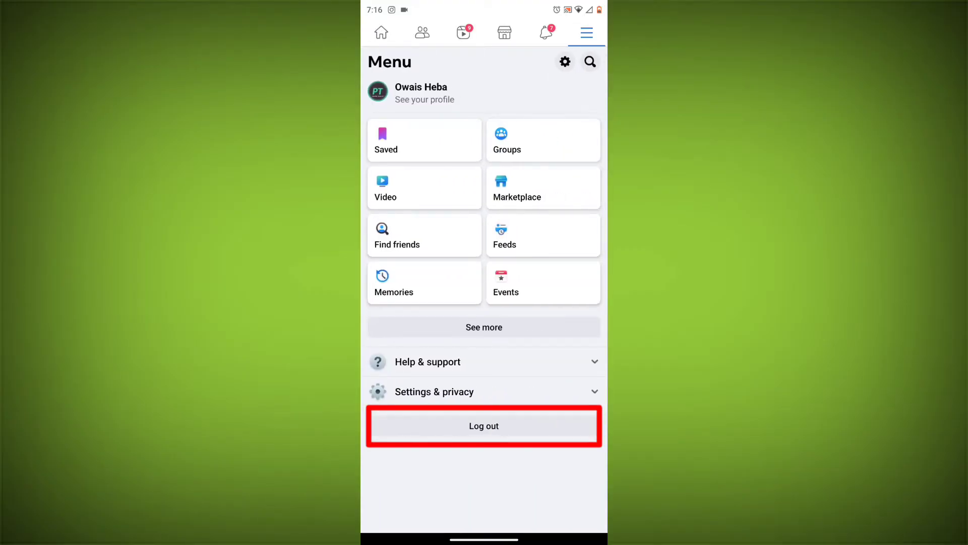
click(483, 426)
click(483, 489)
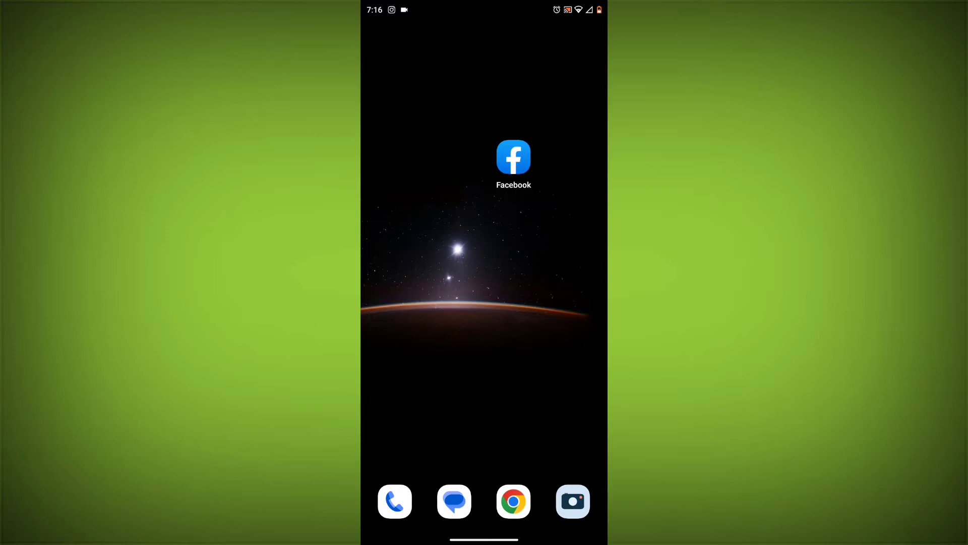
Force-stop Facebook from its App info page and go to its storage details
click(513, 157)
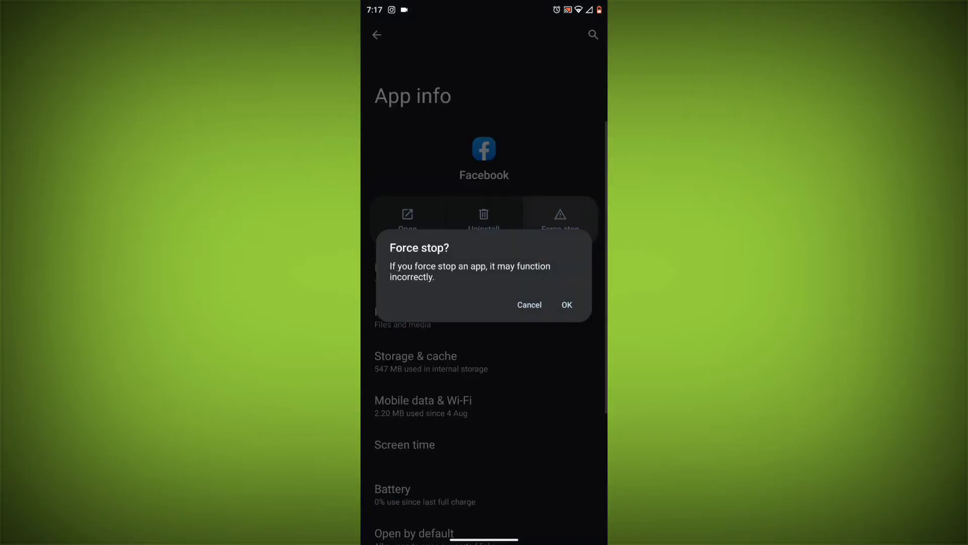
click(567, 304)
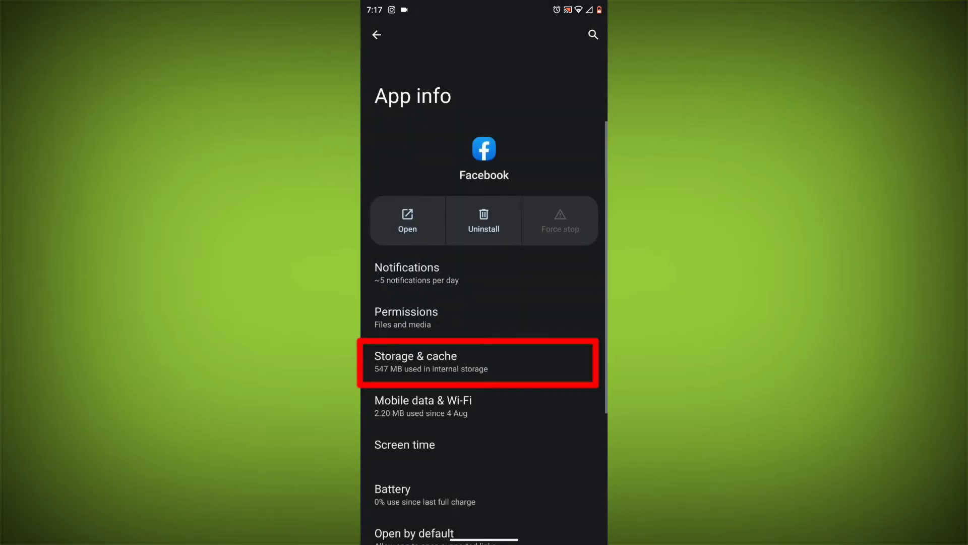
click(478, 362)
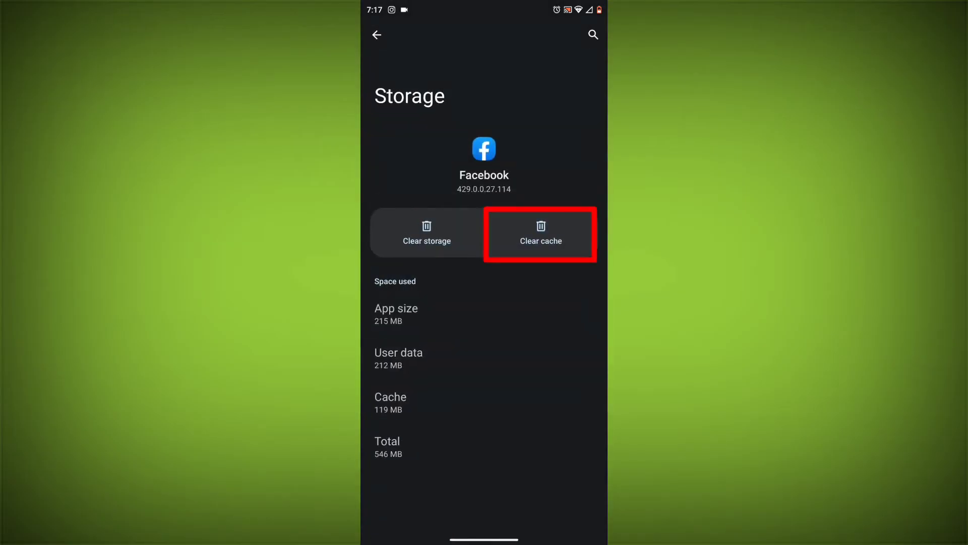
Clear Facebook's cache and stored data down to 0 B and return to App info
click(541, 233)
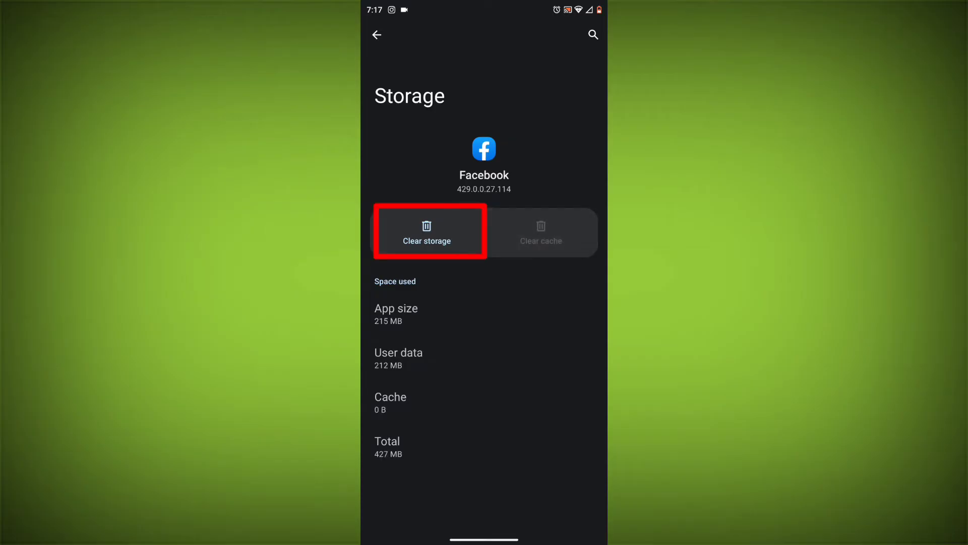
click(427, 233)
click(566, 306)
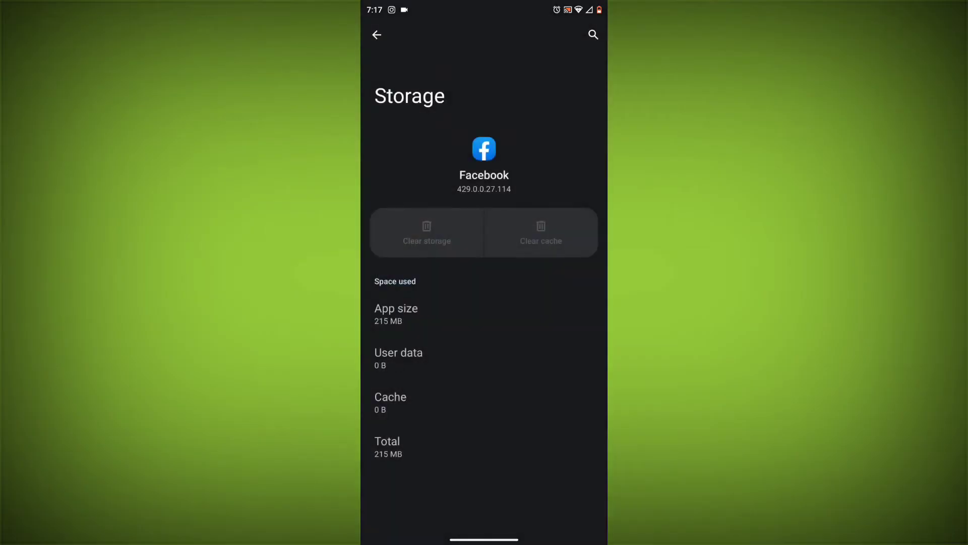
click(377, 35)
Grant Facebook the Calendar permission and return to its permissions list
click(454, 318)
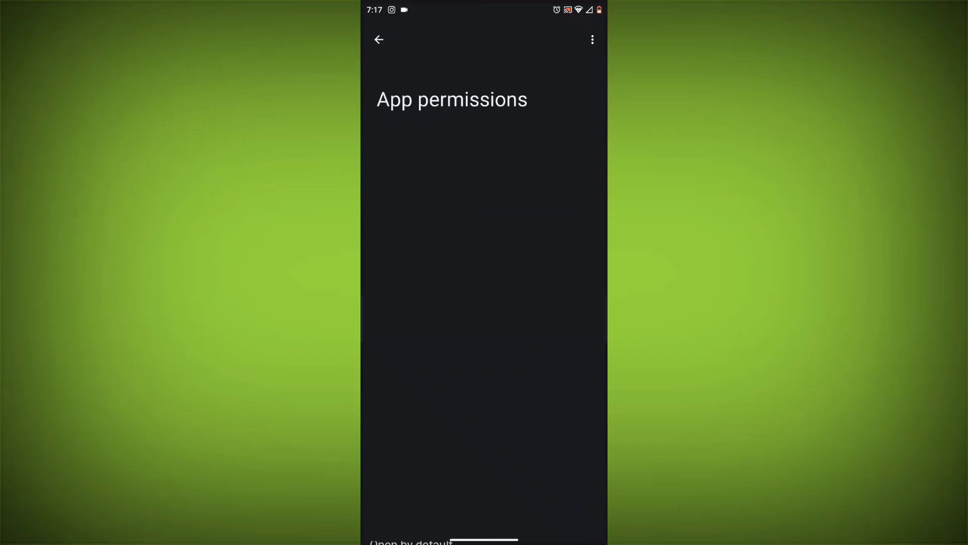
click(425, 322)
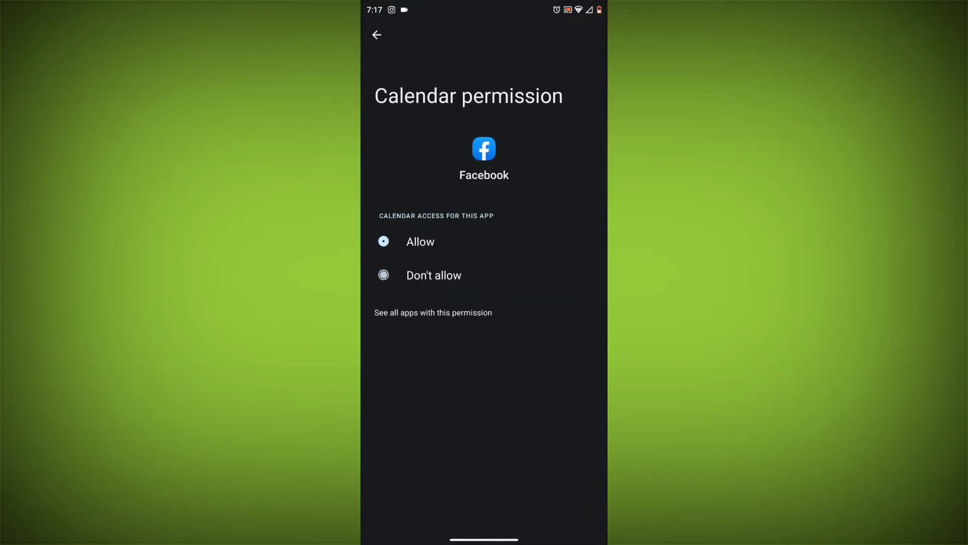
click(383, 242)
click(377, 34)
Leave Settings for the home screen page that holds Play Store
drag(485, 538, 485, 378)
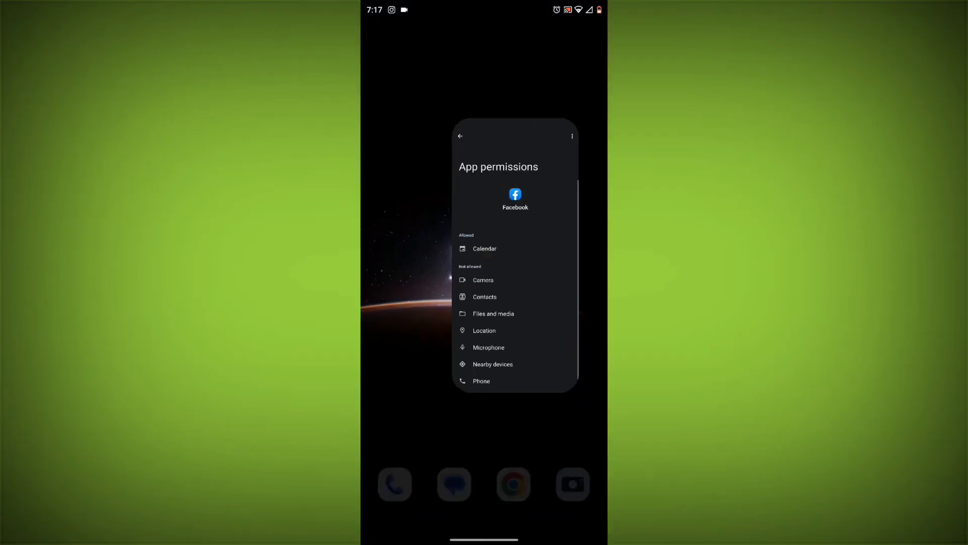
drag(409, 264, 561, 265)
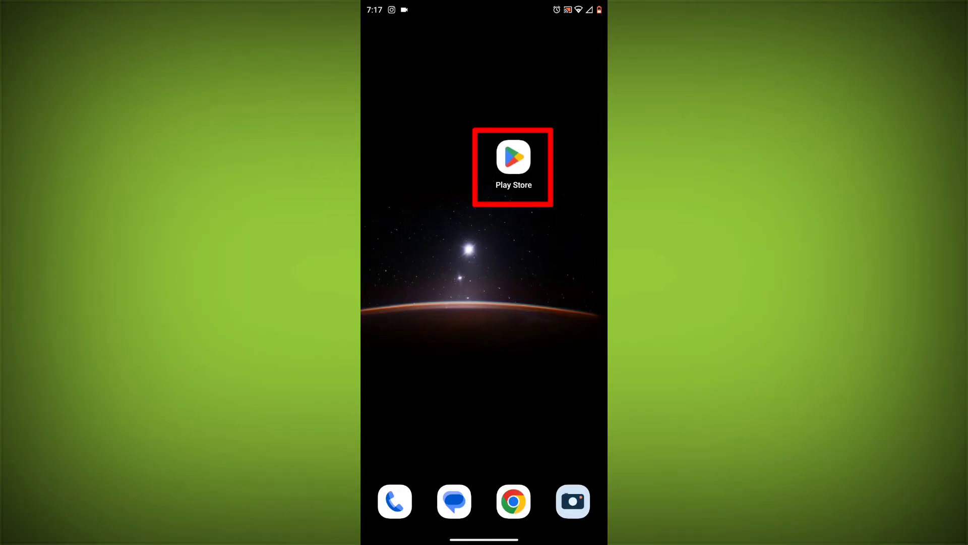
Search Play Store for facebook, confirm its listing shows no pending update, then close the store
click(514, 159)
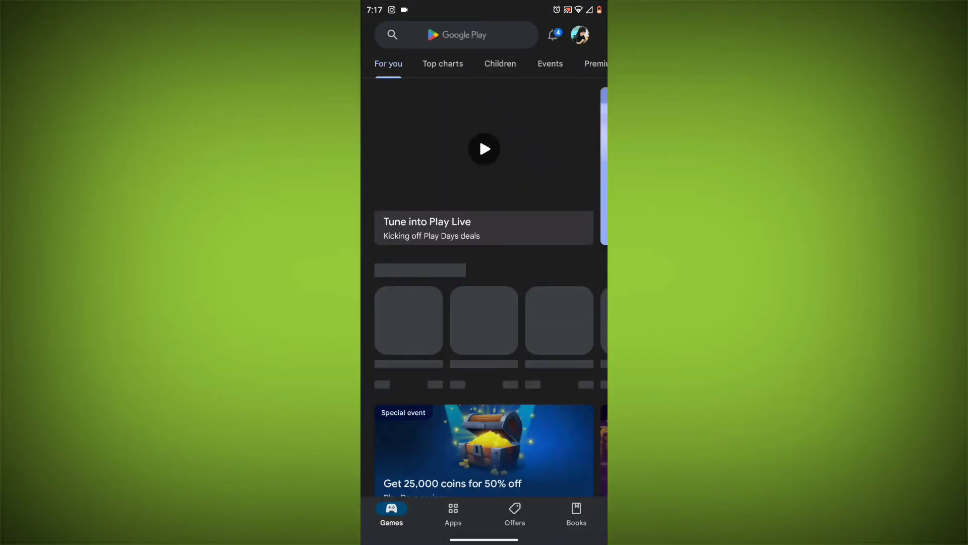
click(469, 35)
text(facebook)
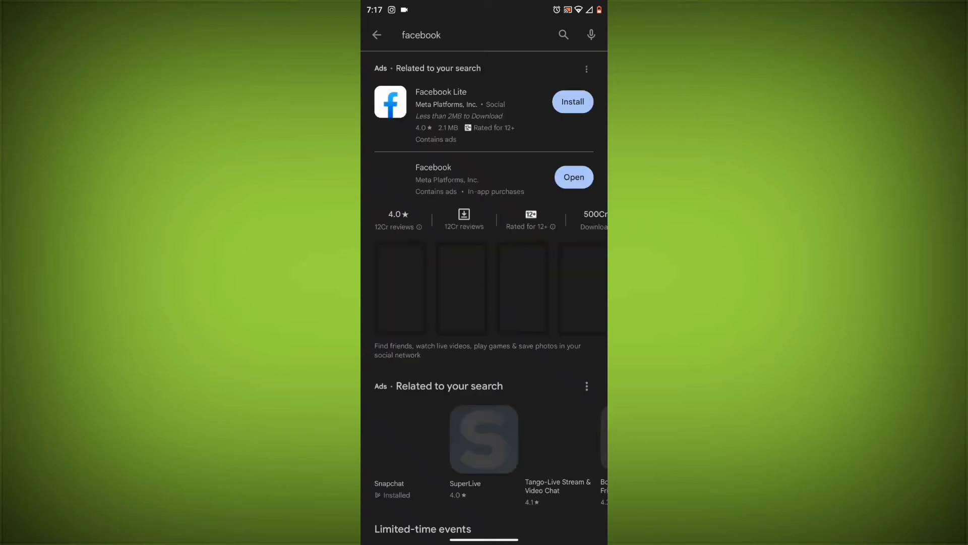
click(424, 170)
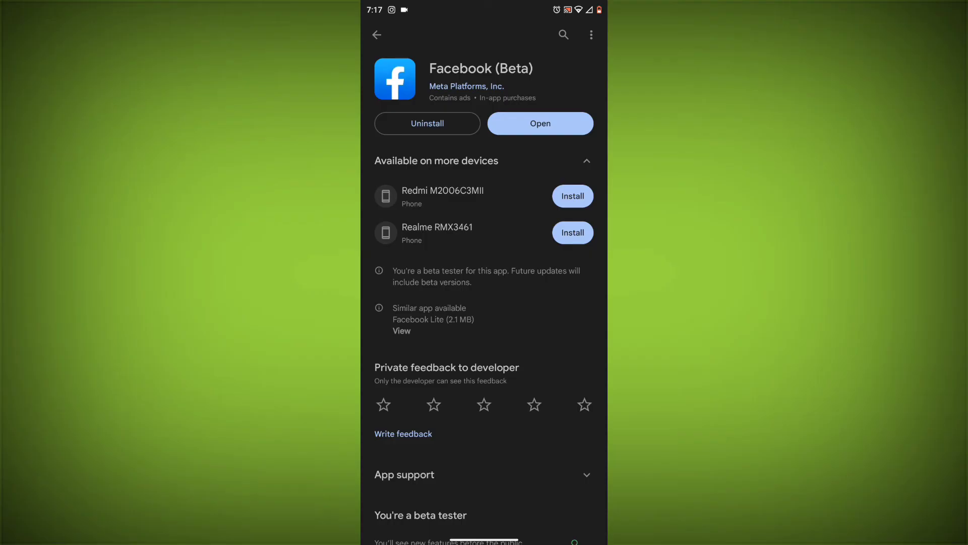
mouse_move(484, 538)
mouse_down()
mouse_move(484, 303)
mouse_move(303, 303)
mouse_up()
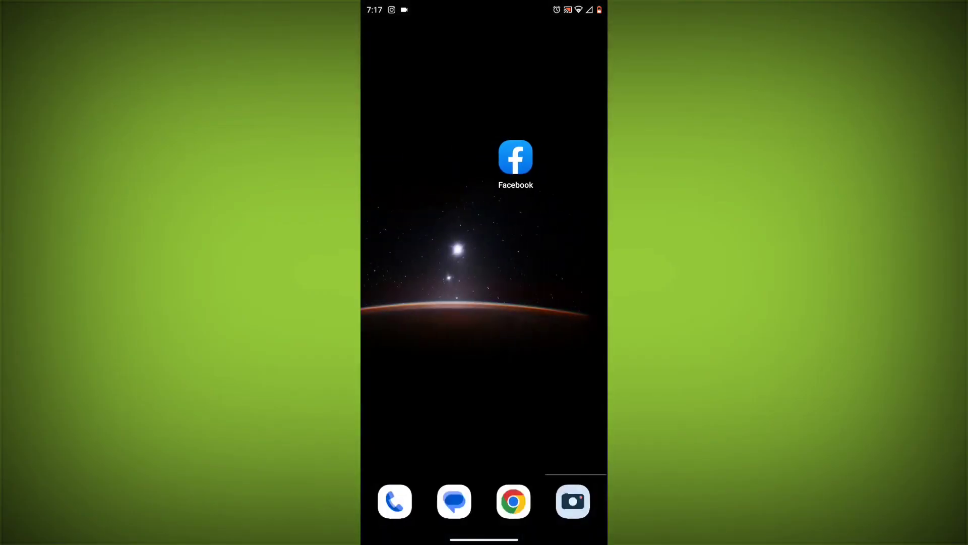